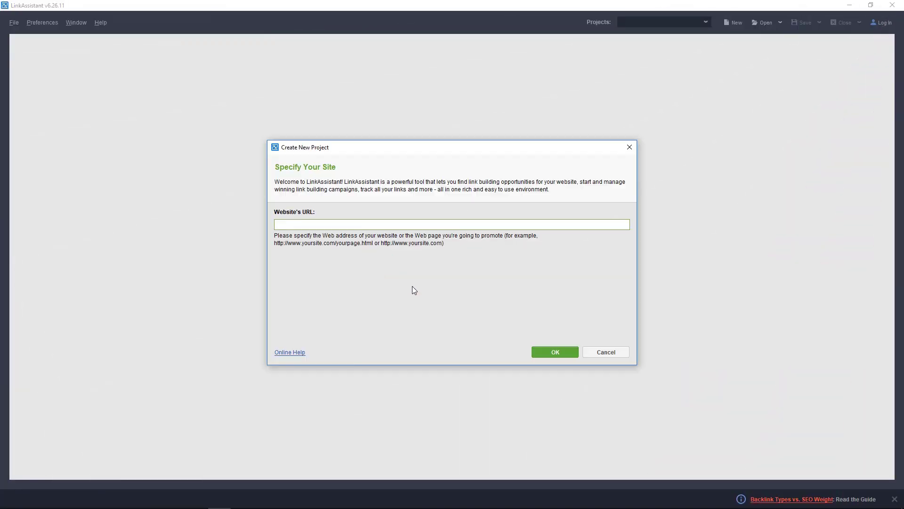
Create a new project from the pasted website URL and start the Look for Prospects wizard.
text(https://www.matthewwoodward.co.uk/seo/)
click(539, 353)
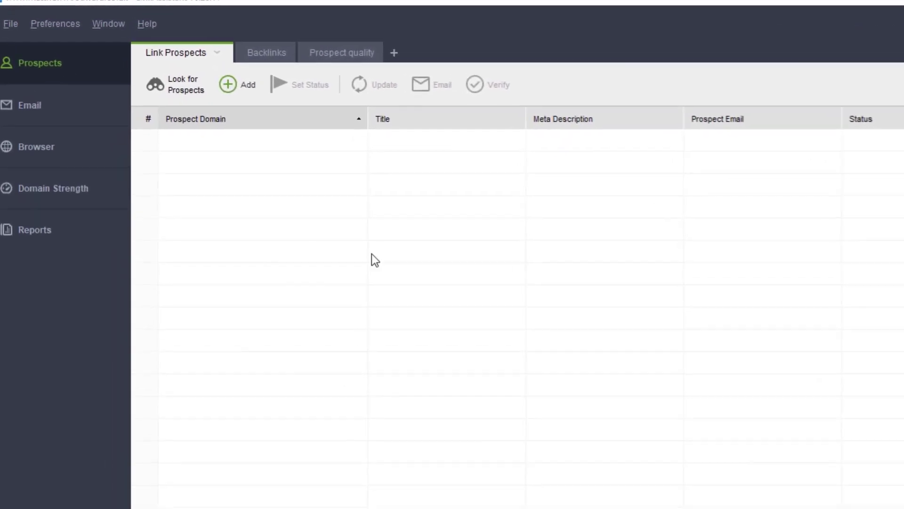
click(173, 82)
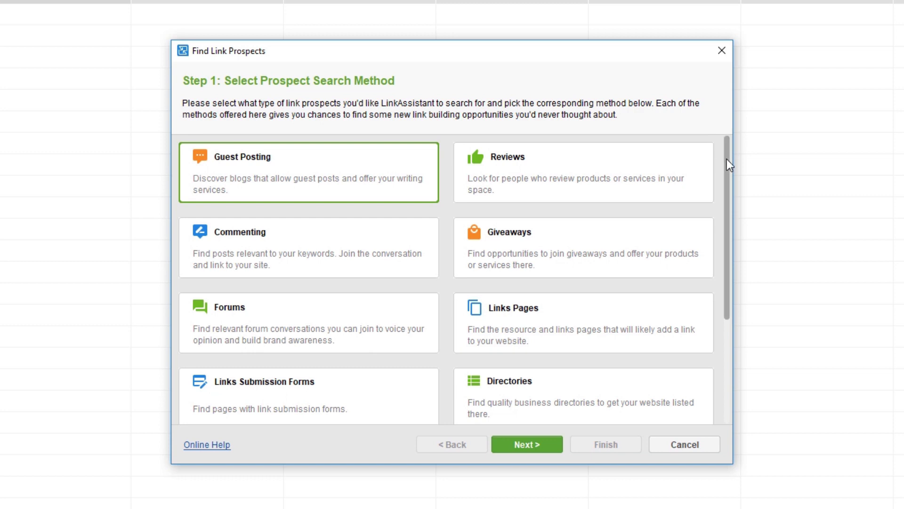
mouse_move(726, 159)
mouse_down()
mouse_move(720, 263)
mouse_move(733, 155)
mouse_up()
Run the Guest Posting prospect search for 'SEO' and 'link building' with status and tag assigned.
click(522, 449)
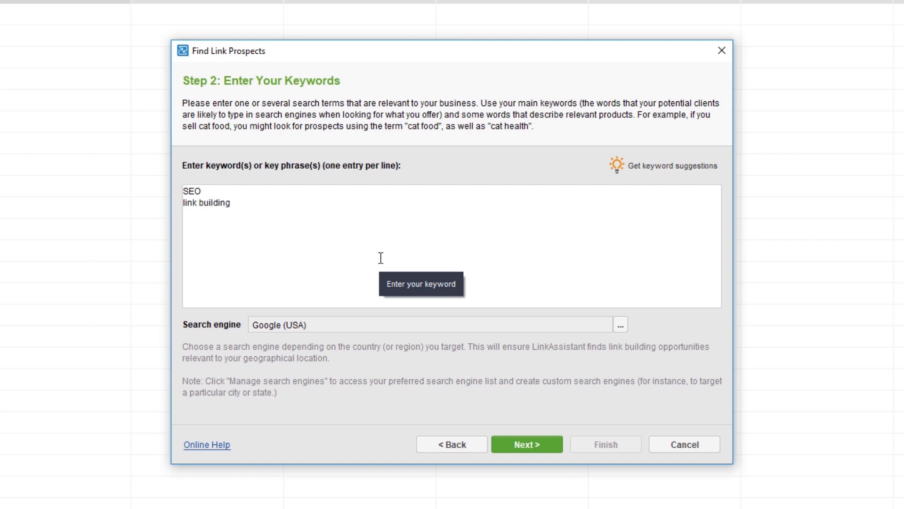
click(526, 444)
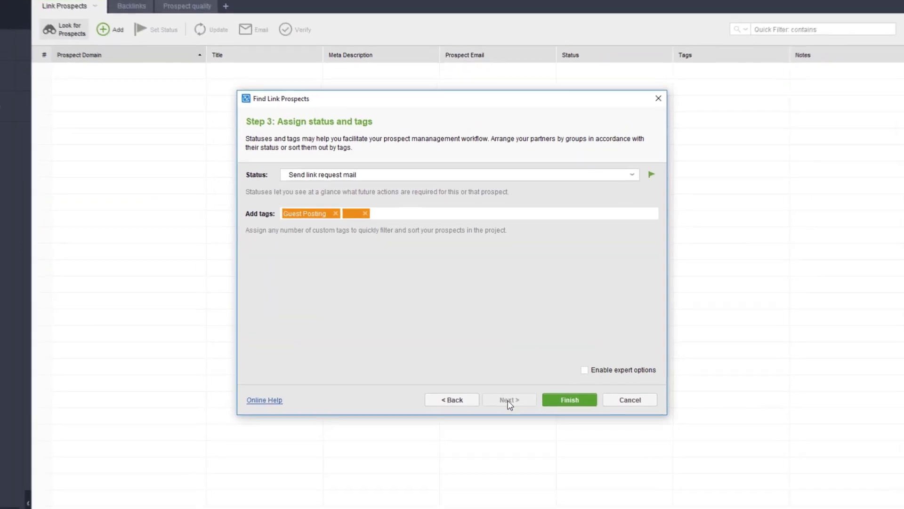
click(555, 384)
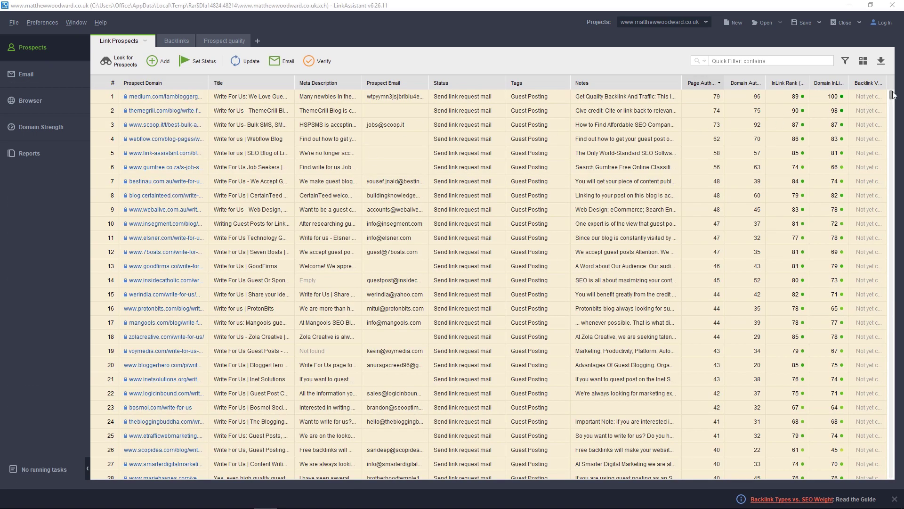
drag(893, 95, 870, 483)
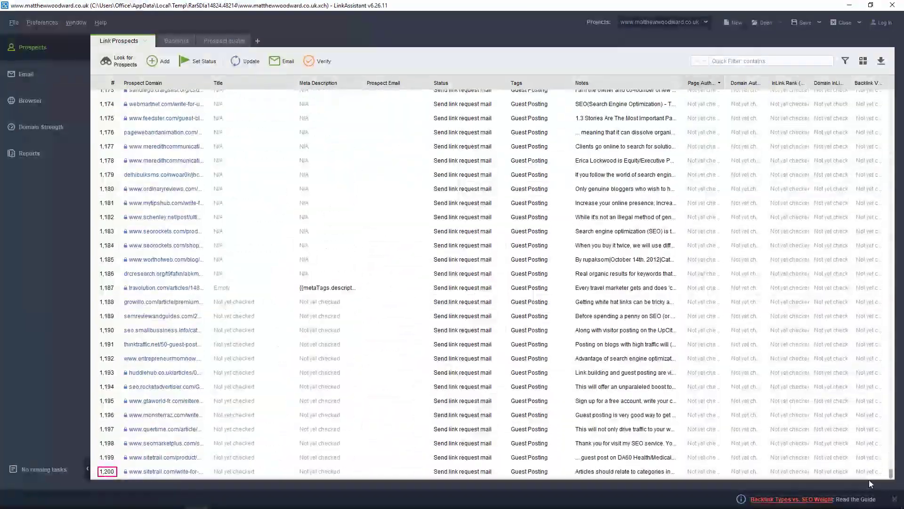
drag(868, 480, 876, 95)
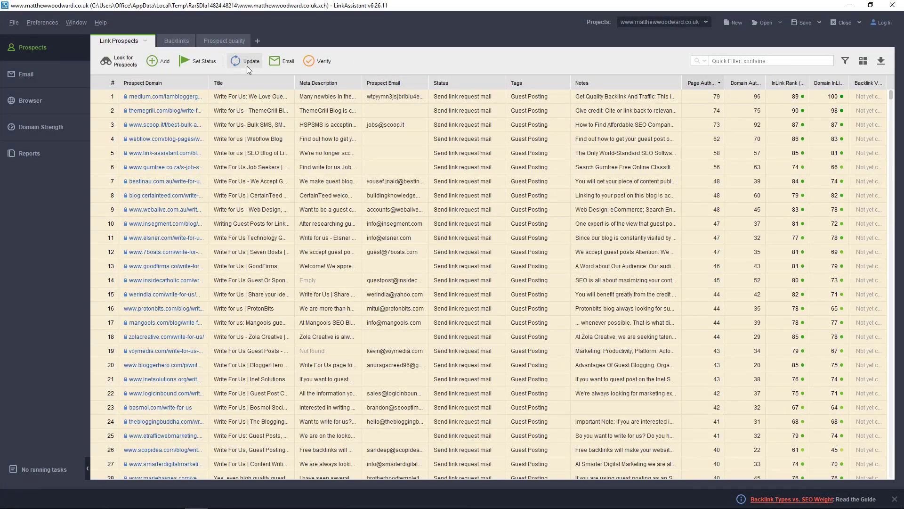
click(247, 68)
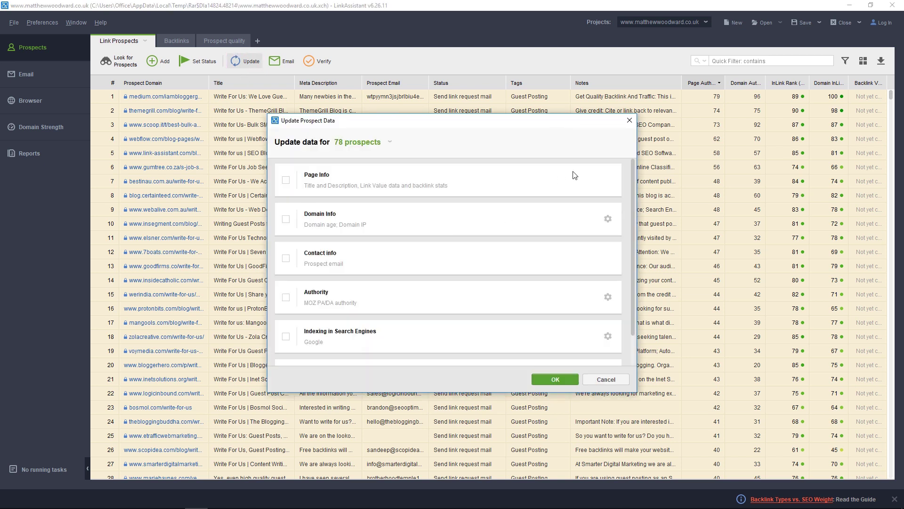
click(630, 122)
right_click(359, 146)
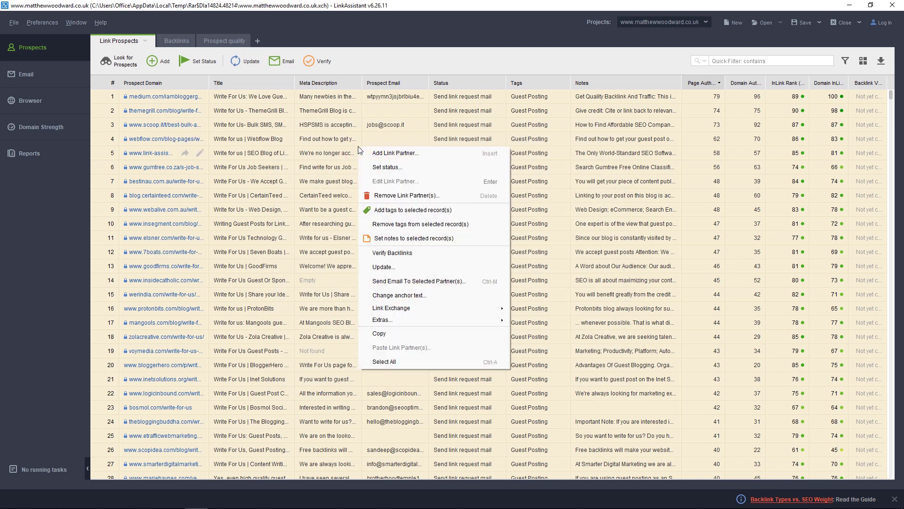
click(378, 269)
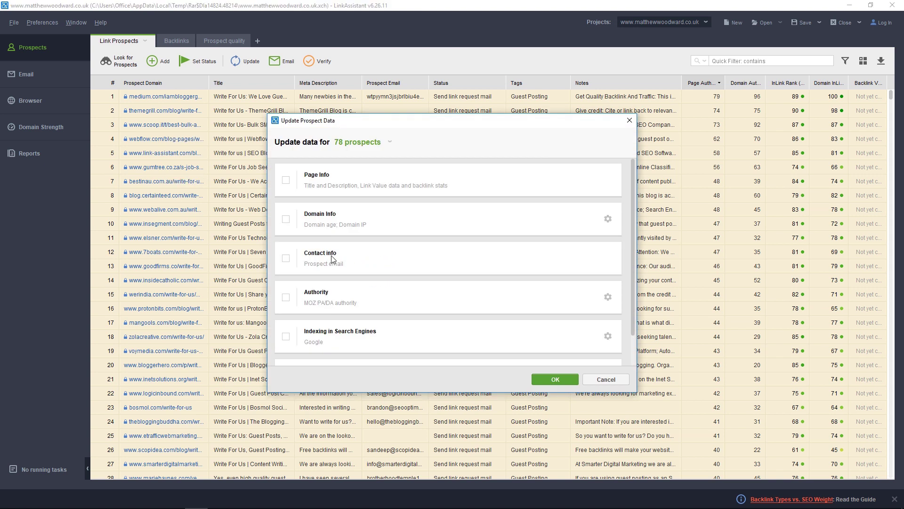
click(597, 379)
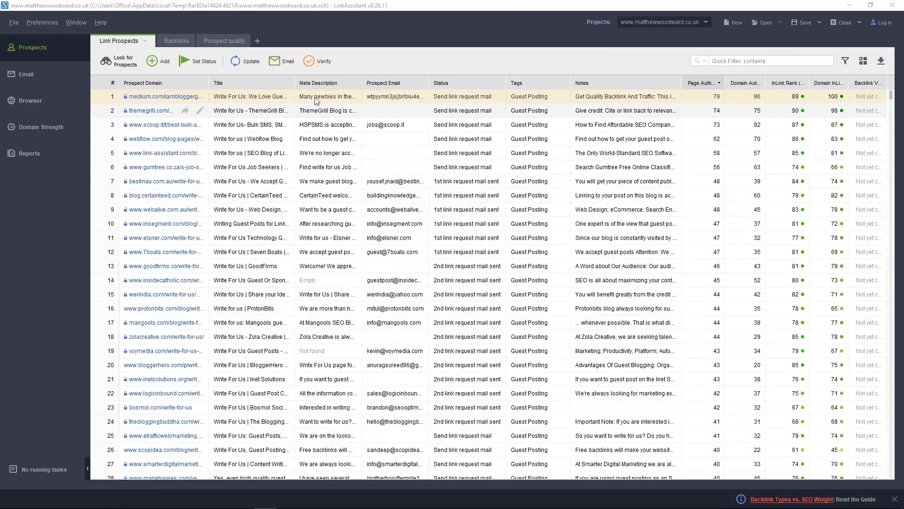
Compose an email to prospects 1–6 and open the mail template list for Guest Posting Inquiry.
shift+click(282, 170)
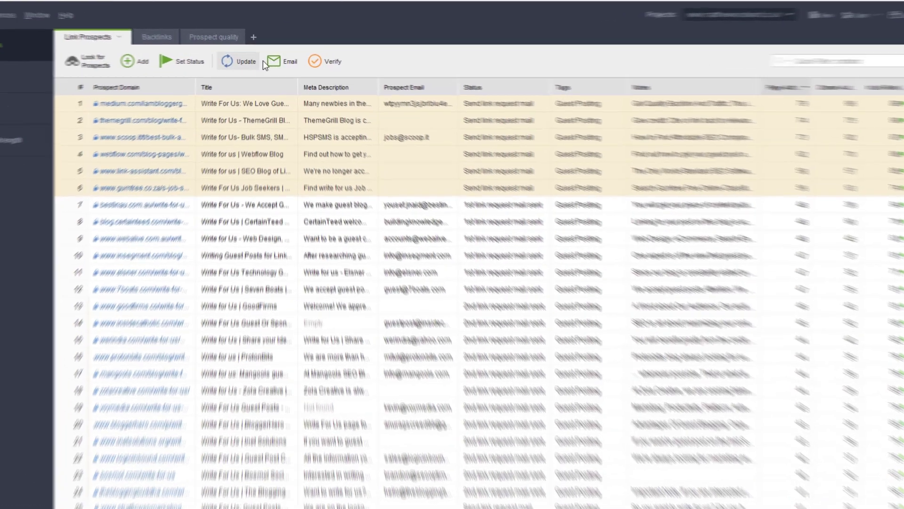
click(278, 61)
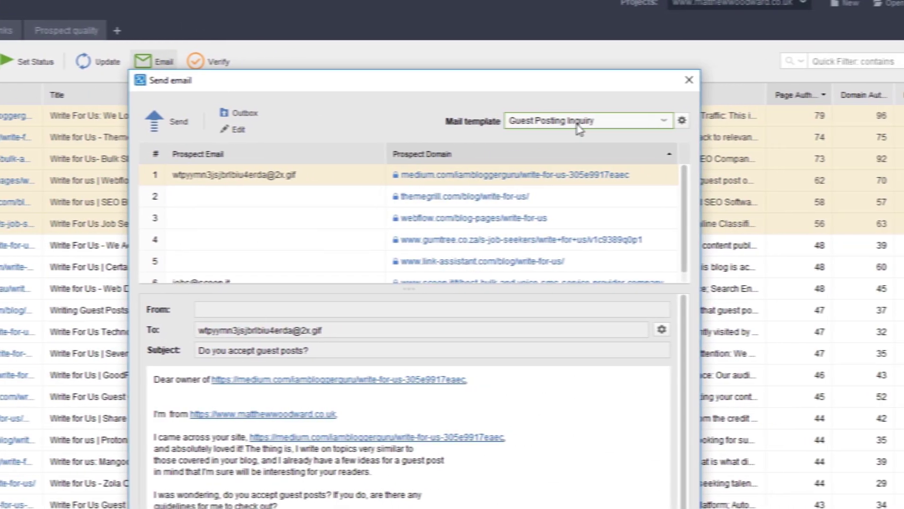
click(708, 122)
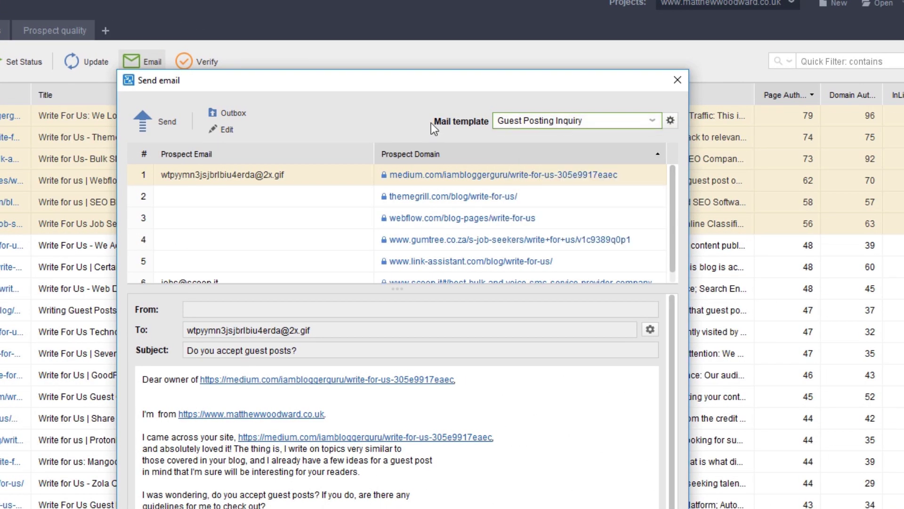